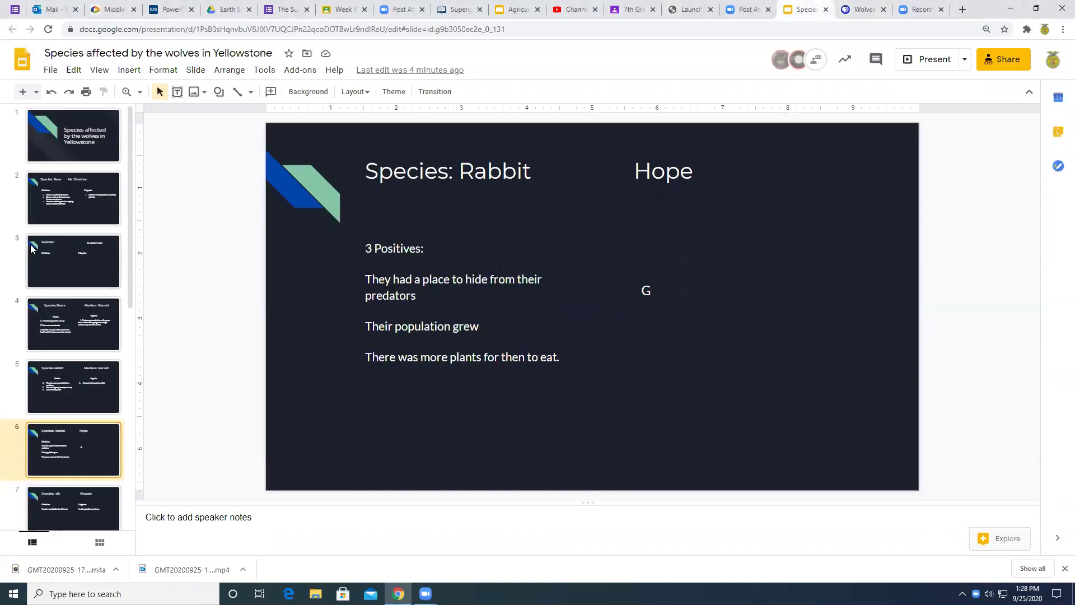
View the Bees example slide, glance at the empty Species template slide, then return to Bees
click(60, 200)
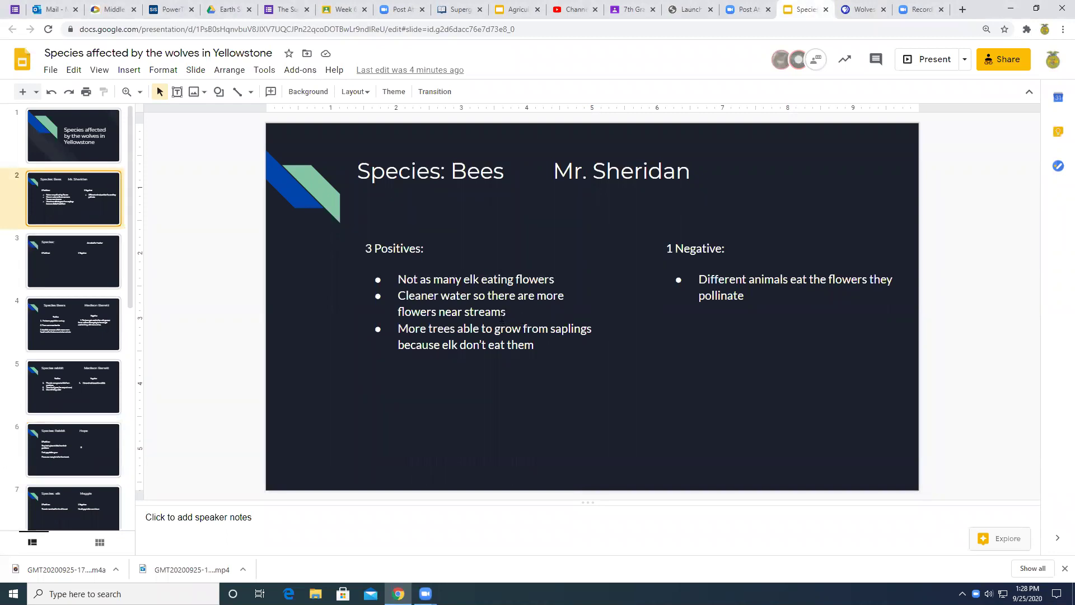
click(48, 257)
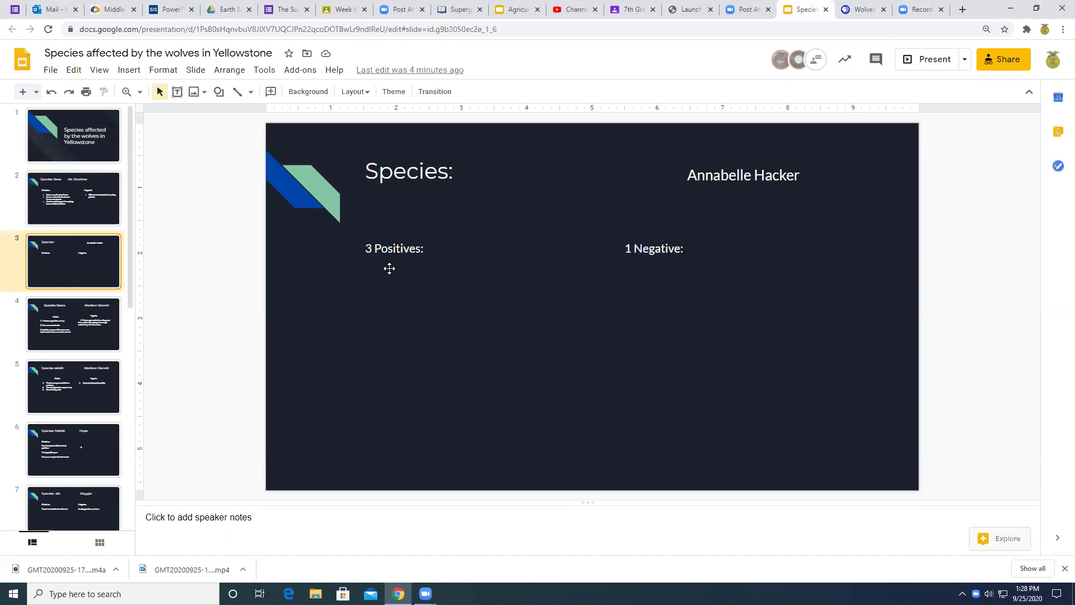
click(85, 206)
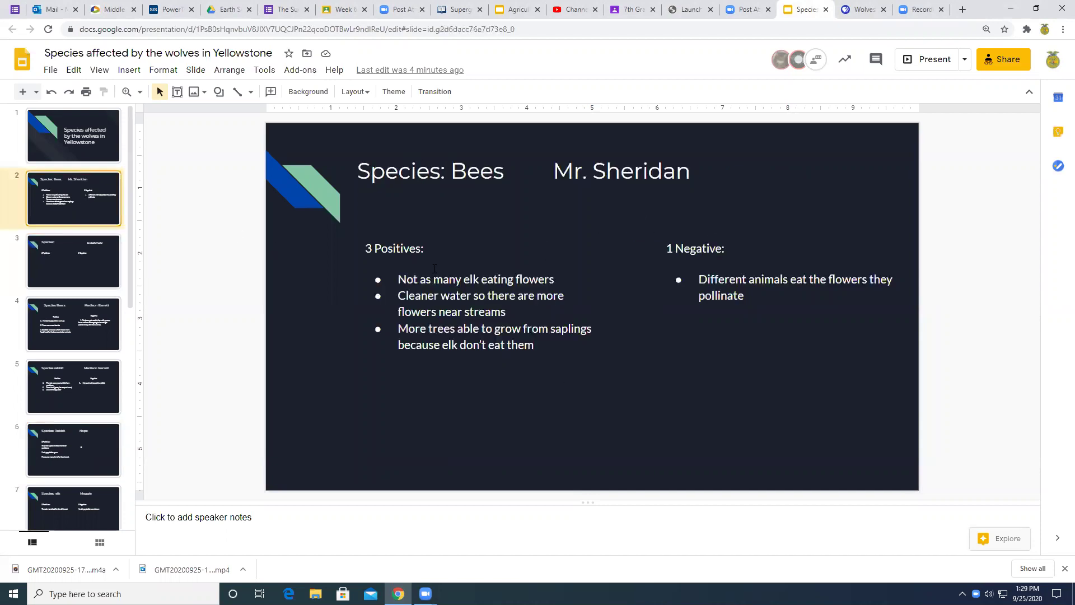